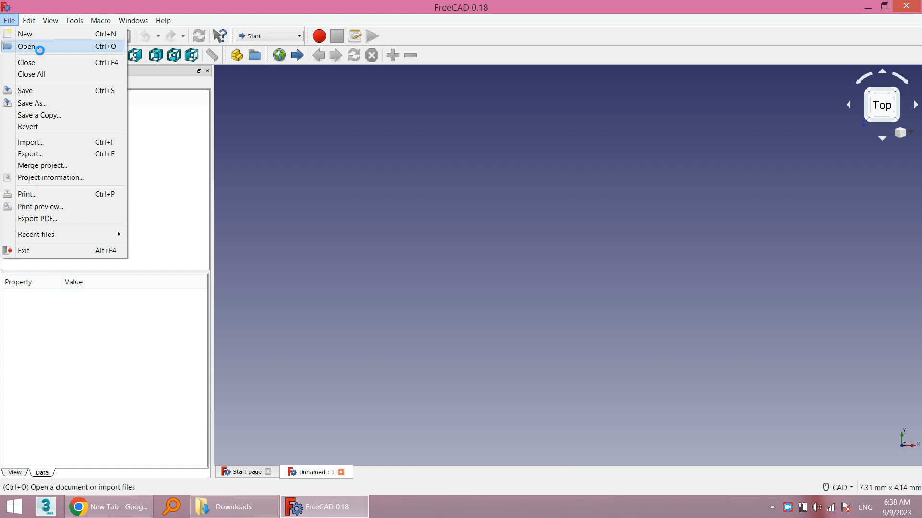
Open model.obj from the Downloads folder, importing it as an Alias Mesh (Mesh).
{"action": "left_click", "coordinate": [37, 46]}
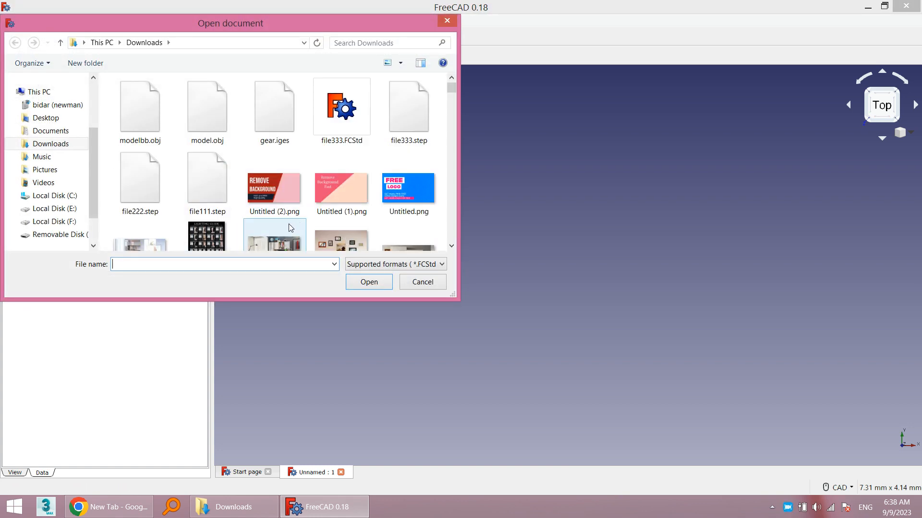
{"action": "left_click", "coordinate": [191, 186]}
{"action": "scroll", "coordinate": [229, 185], "scroll_direction": "down", "scroll_amount": 1}
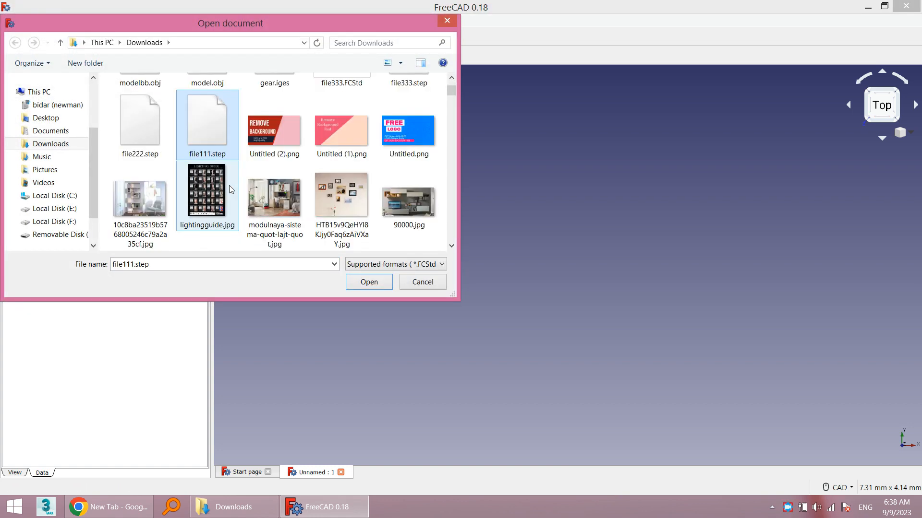
{"action": "scroll", "coordinate": [229, 185], "scroll_direction": "up", "scroll_amount": 1}
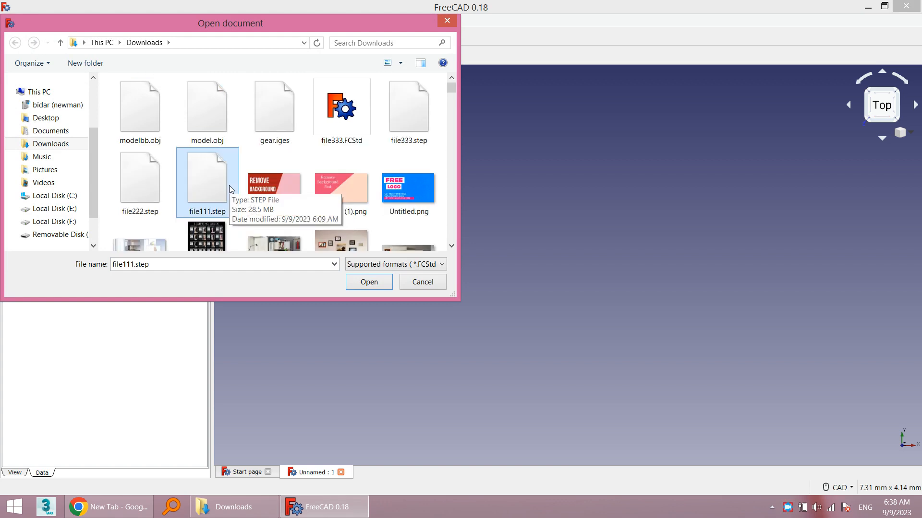
{"action": "double_click", "coordinate": [207, 140]}
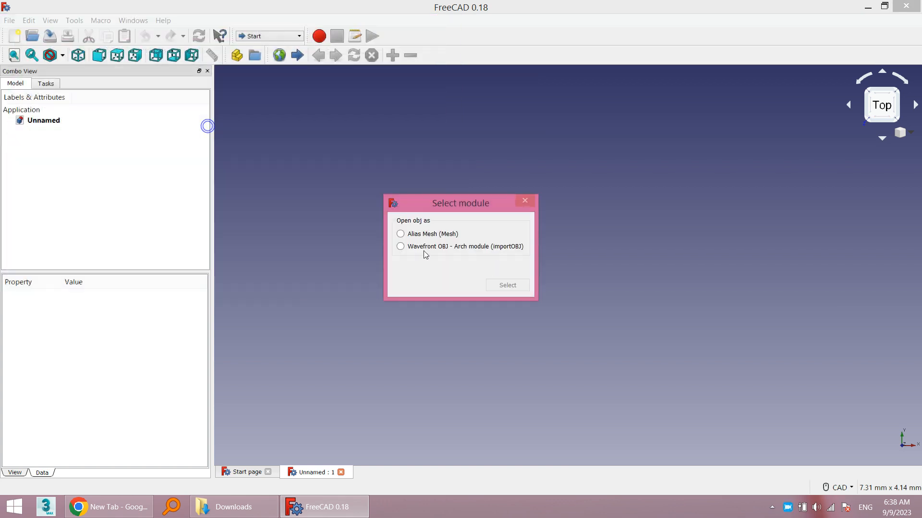
{"action": "left_click", "coordinate": [420, 235]}
{"action": "left_click", "coordinate": [507, 285]}
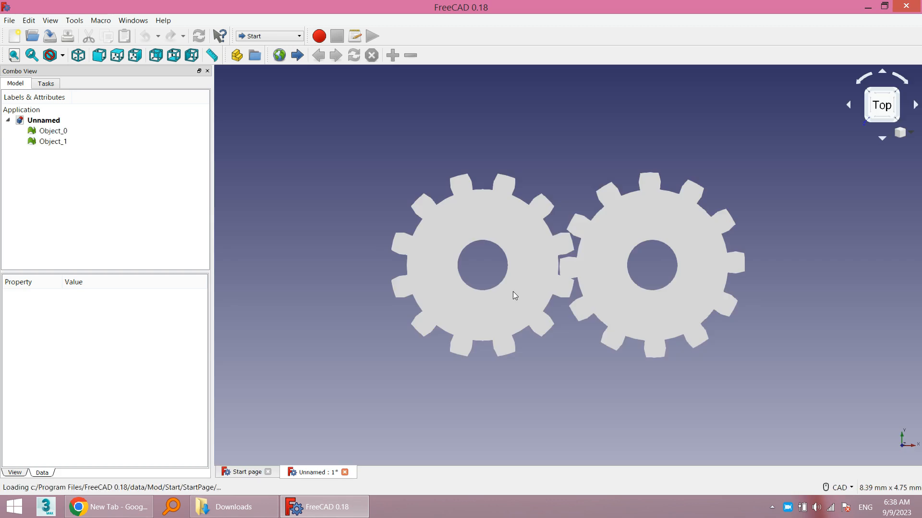
In the Part workbench, create a shape from the Object_0 mesh with a sewing tolerance of 0.01.
{"action": "left_click", "coordinate": [52, 131]}
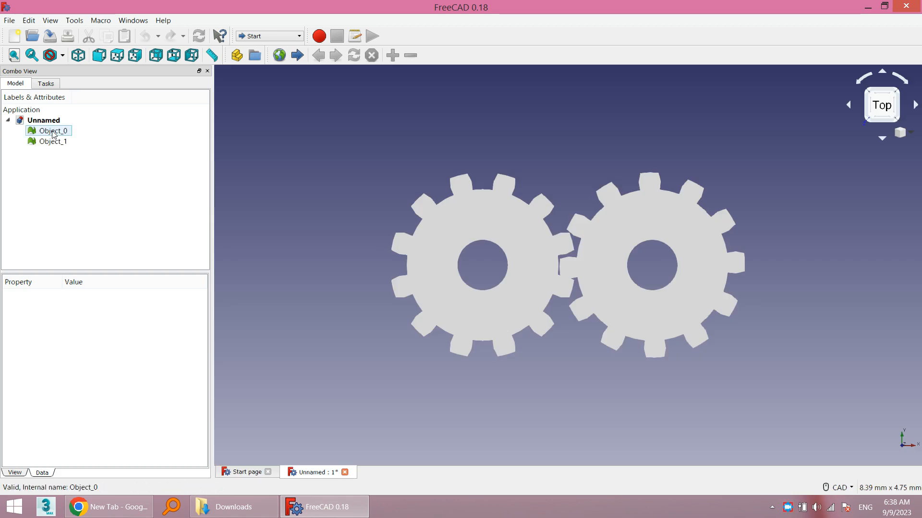
{"action": "left_click", "coordinate": [267, 40]}
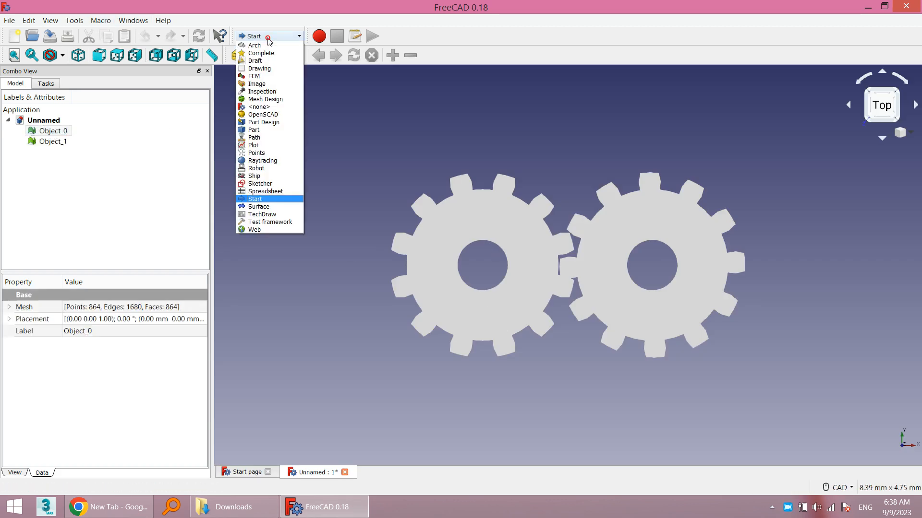
{"action": "left_click", "coordinate": [268, 131]}
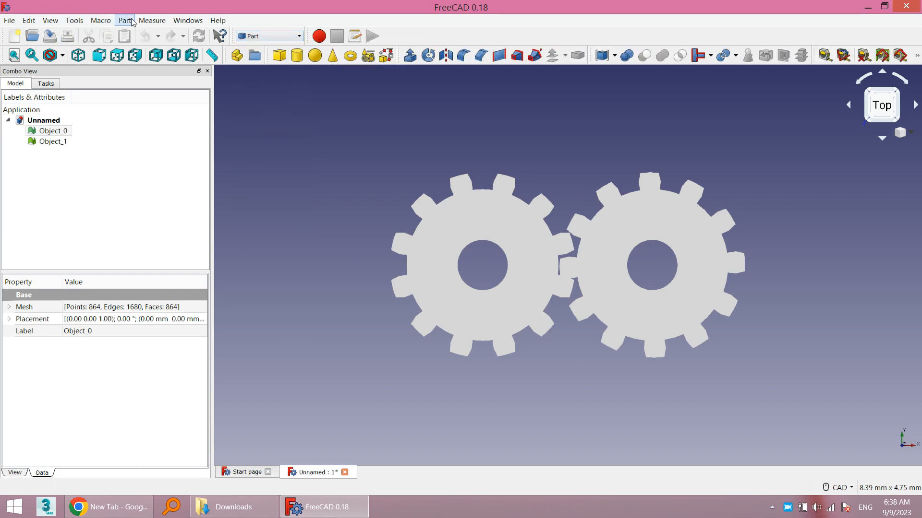
{"action": "left_click", "coordinate": [124, 20]}
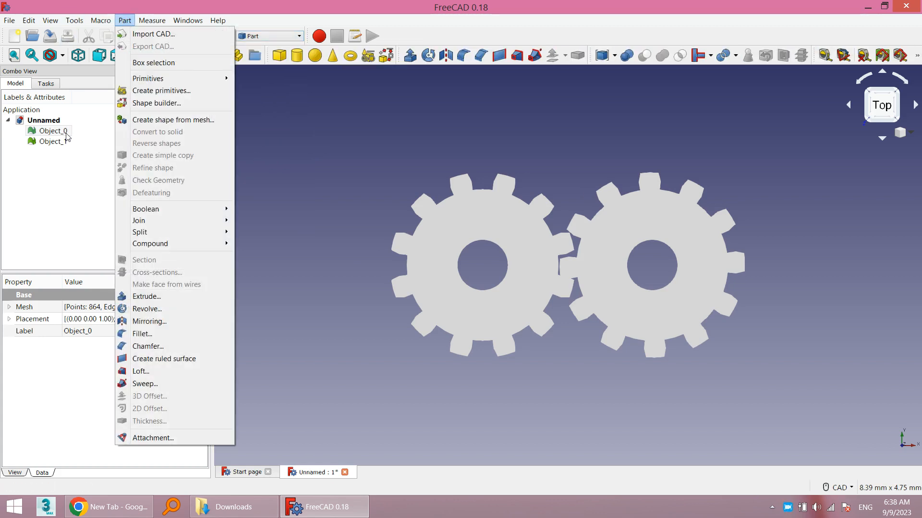
{"action": "left_click", "coordinate": [181, 121]}
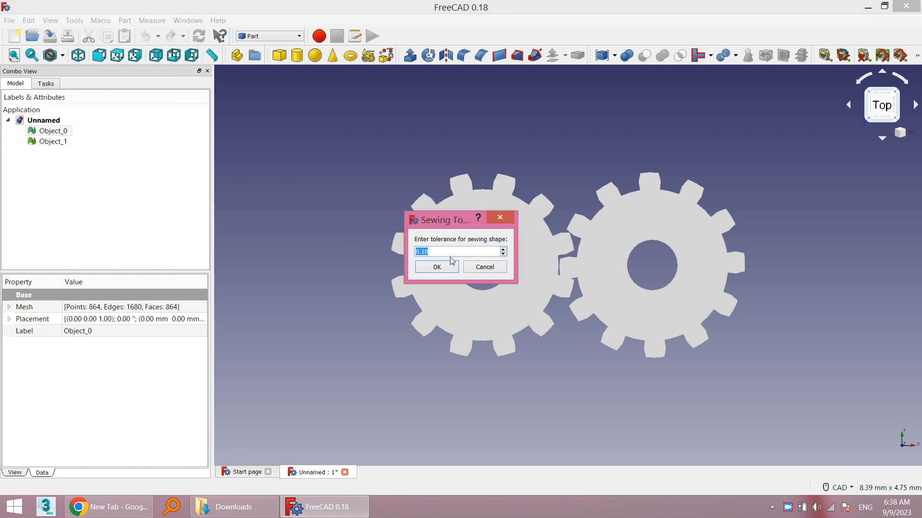
{"action": "type", "text": "0.01"}
{"action": "left_click", "coordinate": [439, 266]}
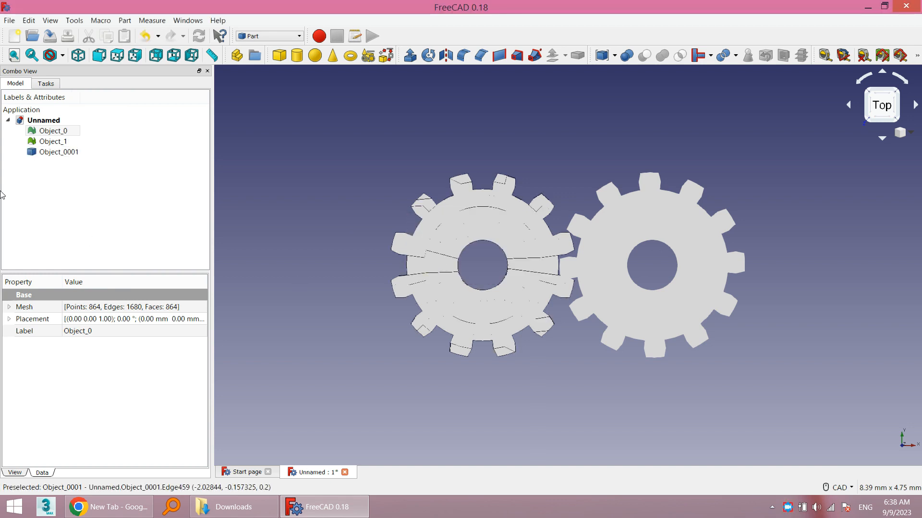
Hide the two original gear meshes, Object_0 and Object_1.
{"action": "right_click", "coordinate": [56, 131]}
{"action": "left_click", "coordinate": [91, 190]}
{"action": "left_click", "coordinate": [57, 142]}
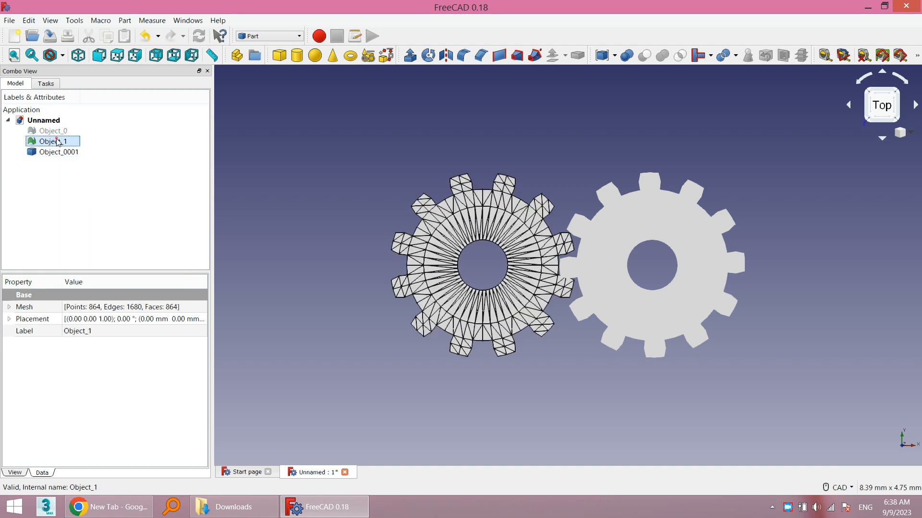
{"action": "right_click", "coordinate": [58, 143]}
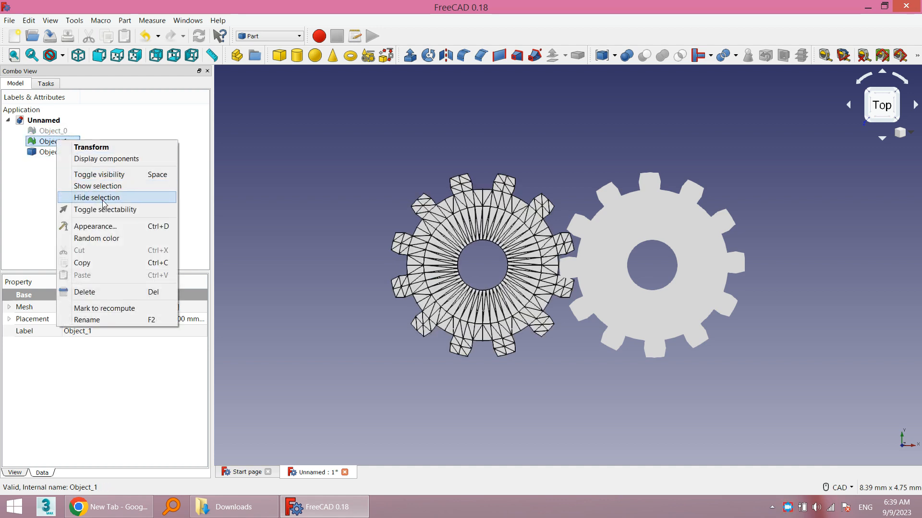
{"action": "left_click", "coordinate": [104, 197]}
Refine the first gear's sewn shape, Object_0001.
{"action": "left_click", "coordinate": [58, 153]}
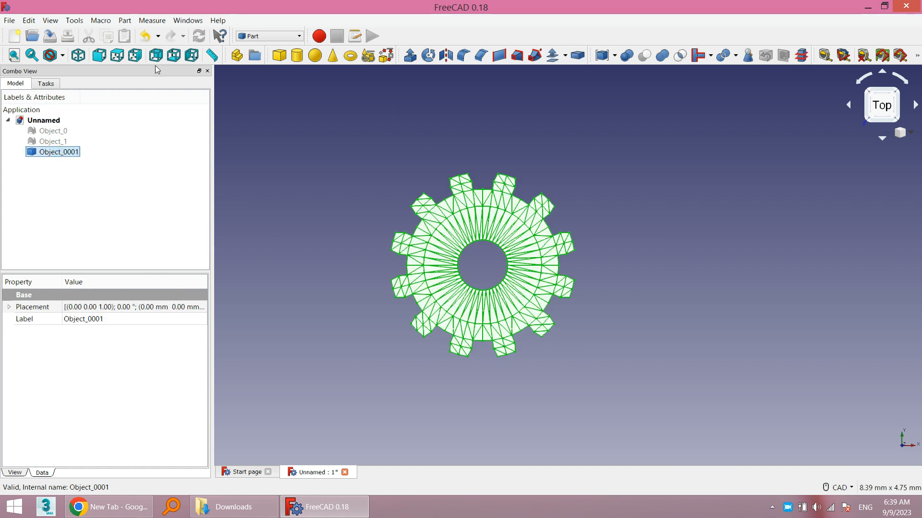
{"action": "left_click", "coordinate": [125, 20]}
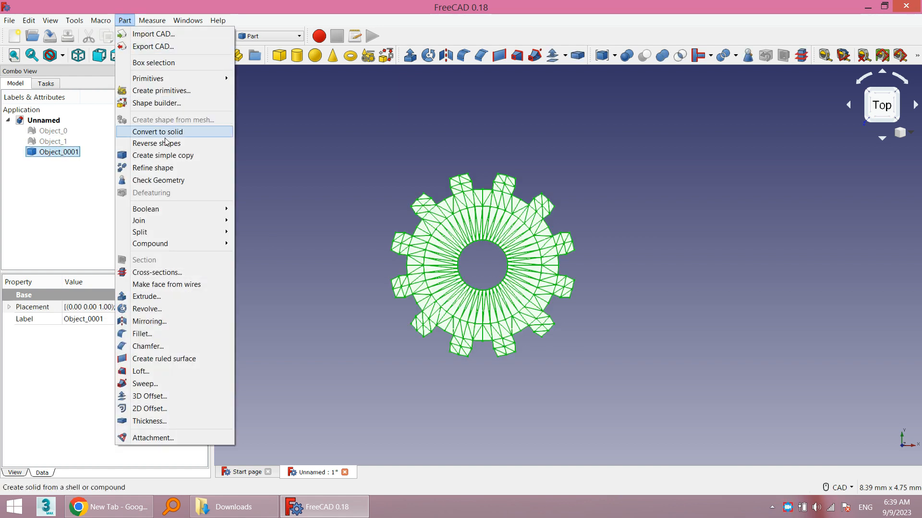
{"action": "left_click", "coordinate": [183, 170]}
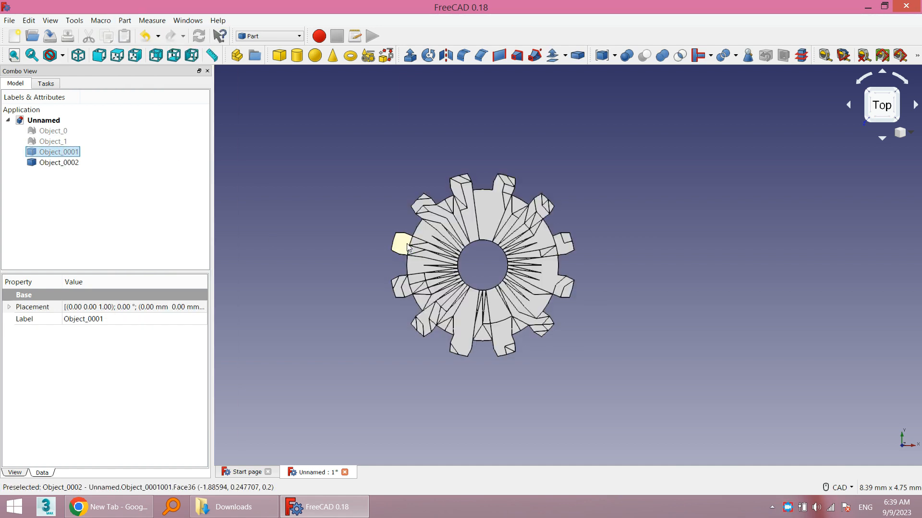
Convert the first gear's refined shape Object_0002 to a solid, and hide the non-solid Object_0002.
{"action": "left_click", "coordinate": [67, 163]}
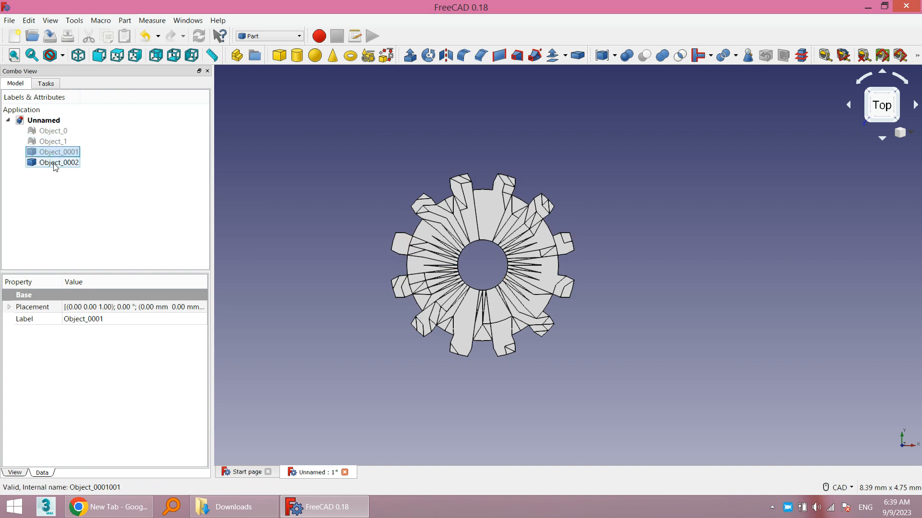
{"action": "left_click", "coordinate": [121, 22]}
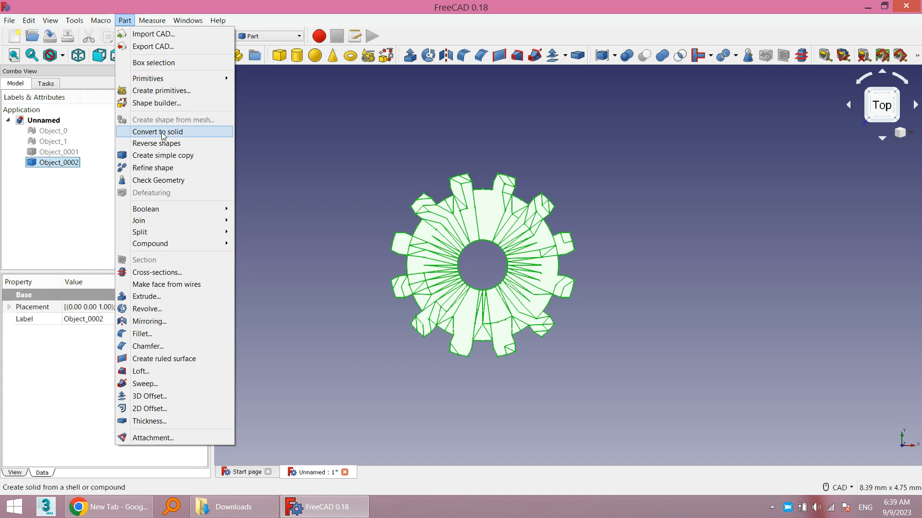
{"action": "left_click", "coordinate": [163, 131]}
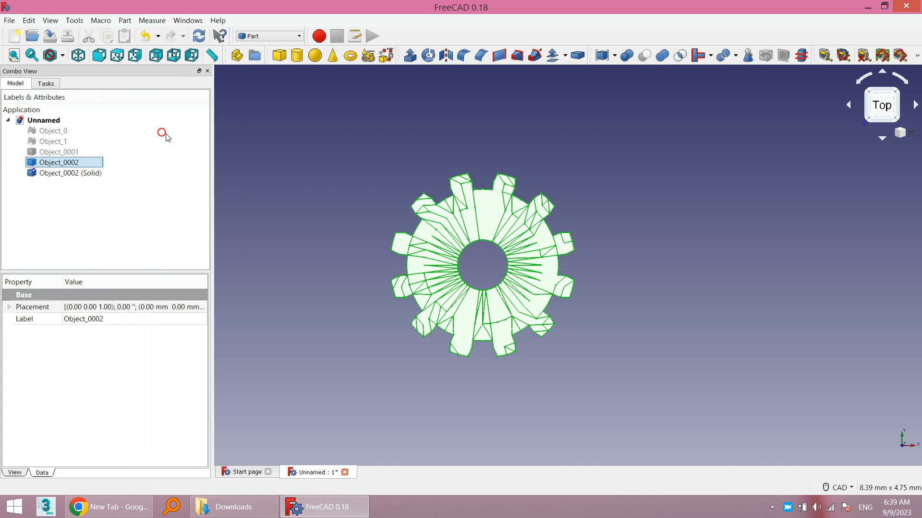
{"action": "right_click", "coordinate": [65, 165]}
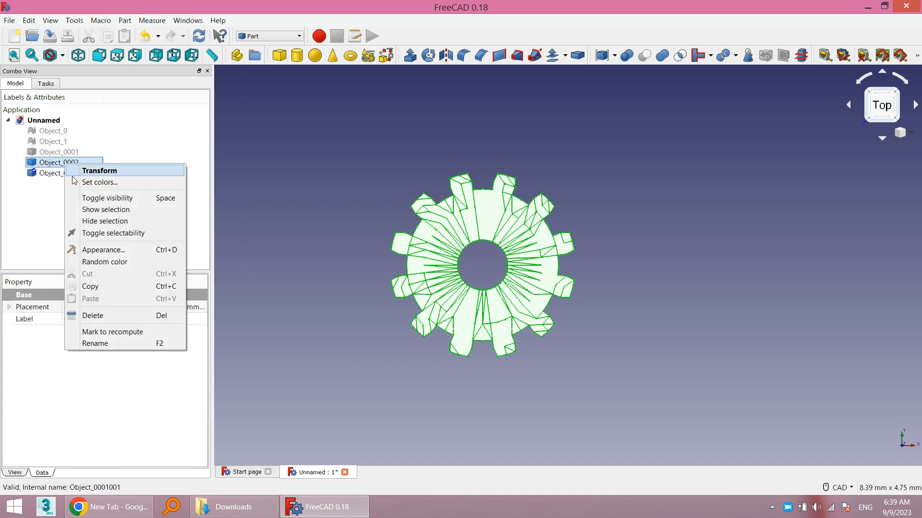
{"action": "left_click", "coordinate": [91, 216]}
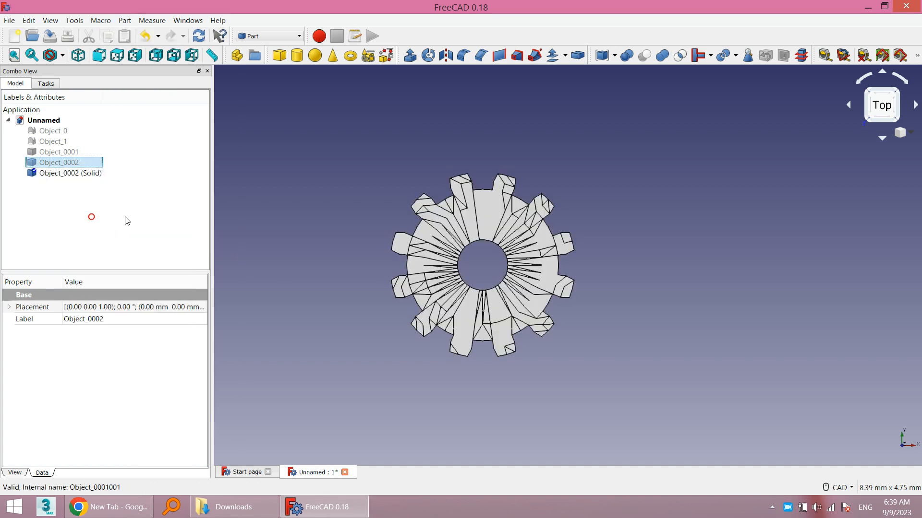
{"action": "left_click", "coordinate": [62, 144]}
{"action": "left_click", "coordinate": [62, 132]}
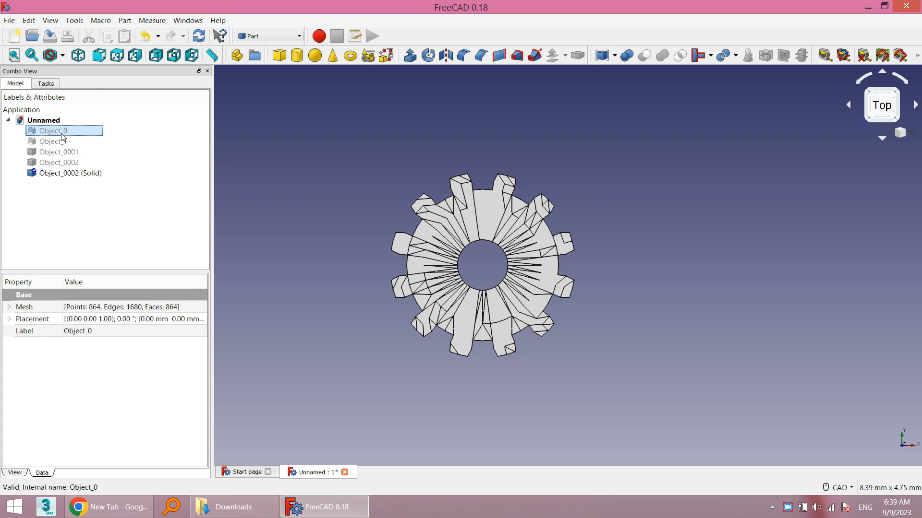
{"action": "right_click", "coordinate": [62, 133]}
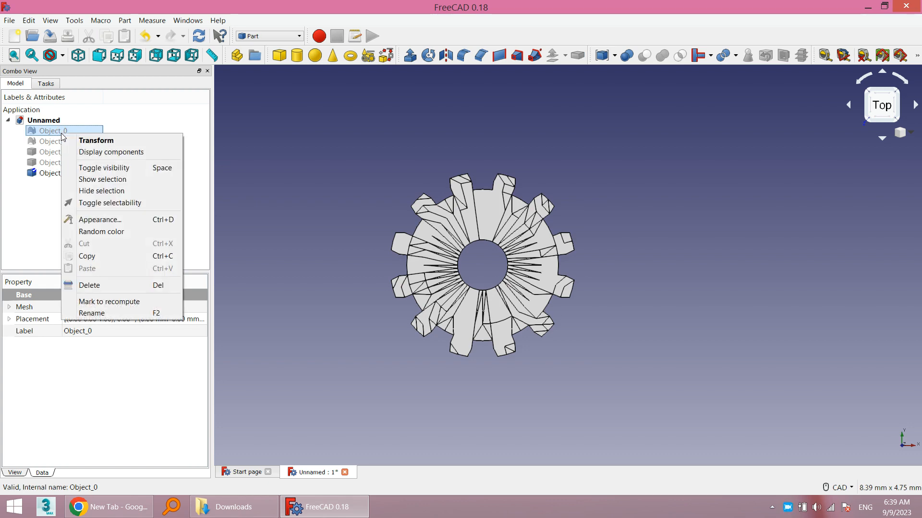
{"action": "left_click", "coordinate": [89, 180]}
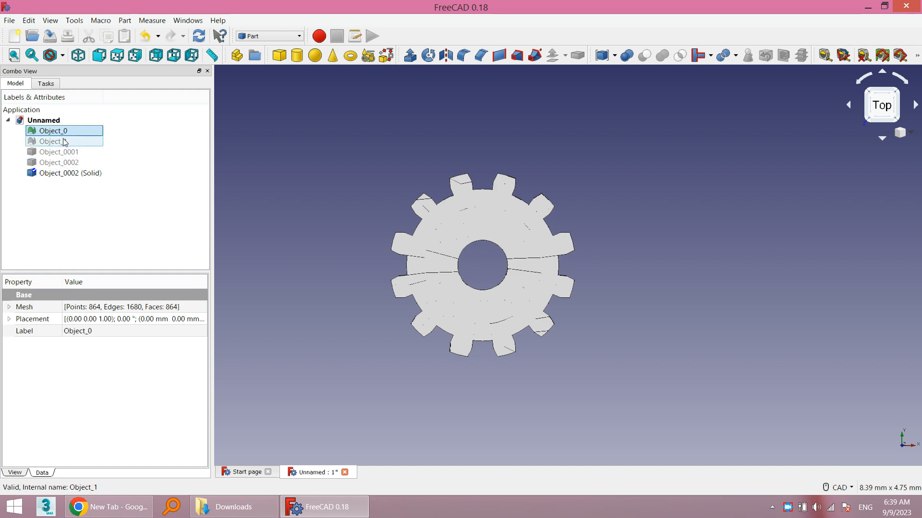
{"action": "right_click", "coordinate": [61, 137]}
{"action": "left_click", "coordinate": [89, 190]}
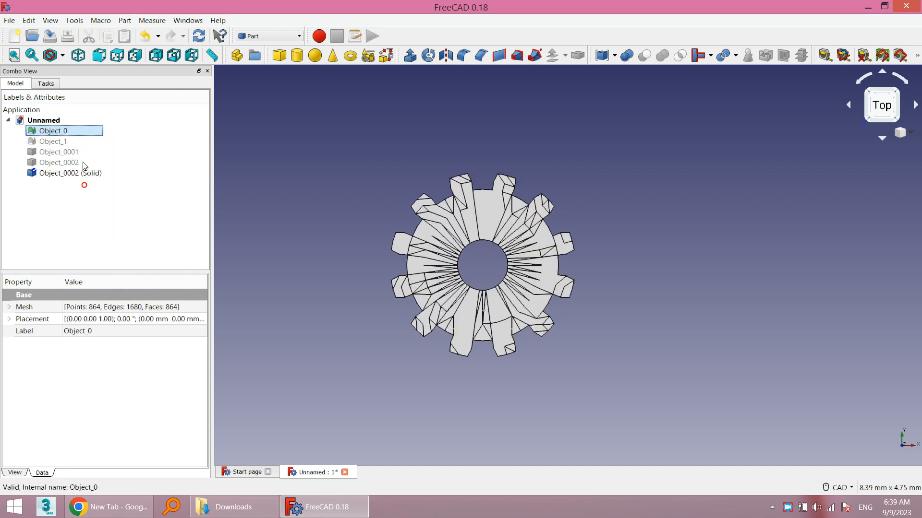
Make the second gear's hidden mesh, Object_1, visible in the model.
{"action": "left_click", "coordinate": [57, 144], "text": "ctrl"}
{"action": "left_click", "coordinate": [56, 144]}
{"action": "right_click", "coordinate": [53, 141]}
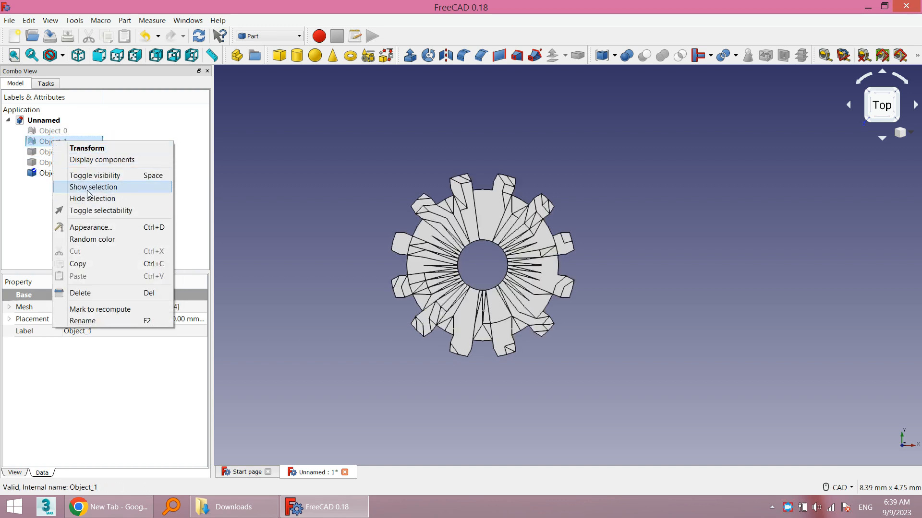
{"action": "left_click", "coordinate": [87, 186]}
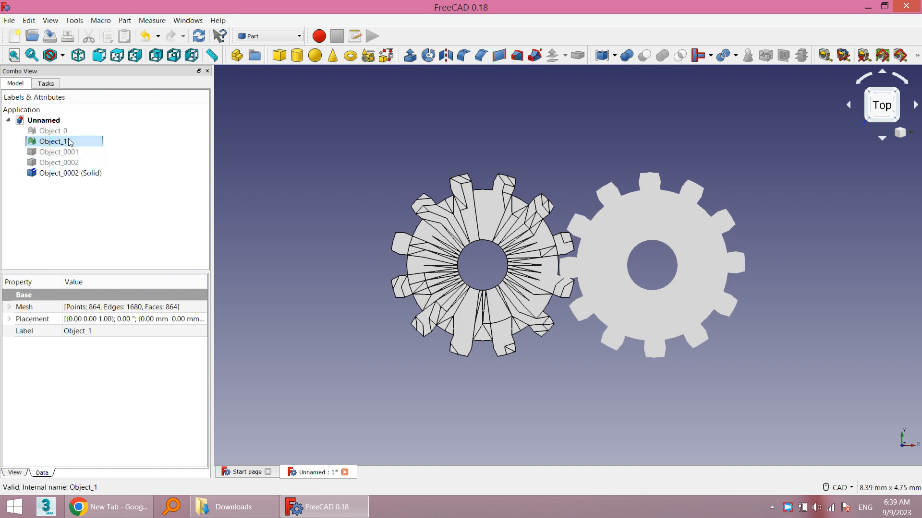
Create a shape from the Object_1 mesh and hide the source mesh.
{"action": "left_click", "coordinate": [125, 21]}
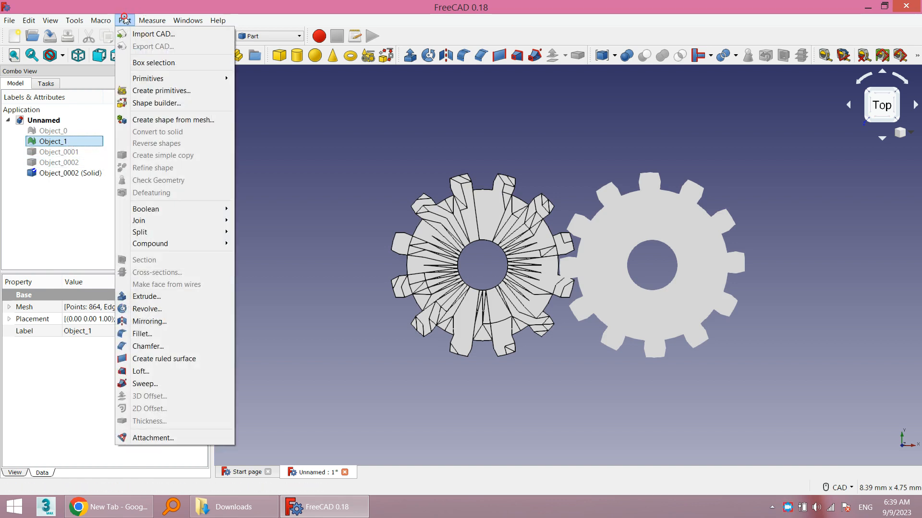
{"action": "left_click", "coordinate": [167, 121]}
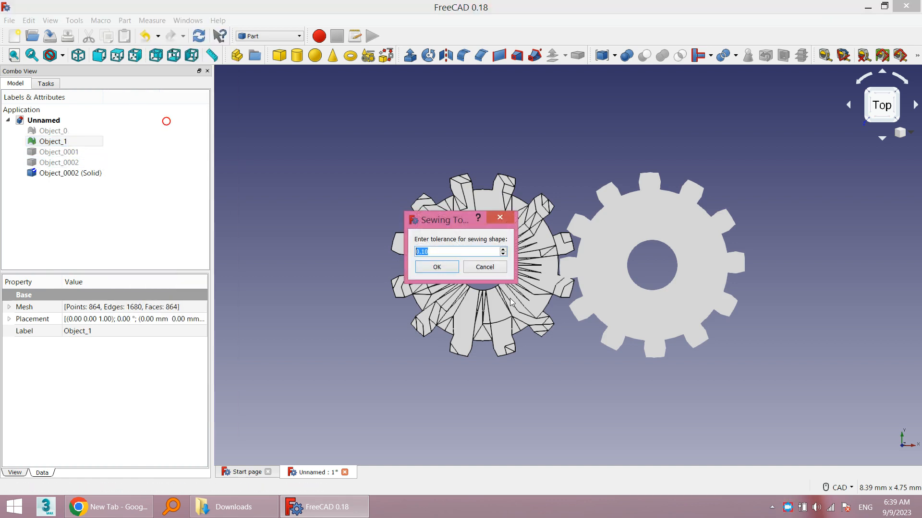
{"action": "left_click", "coordinate": [437, 267]}
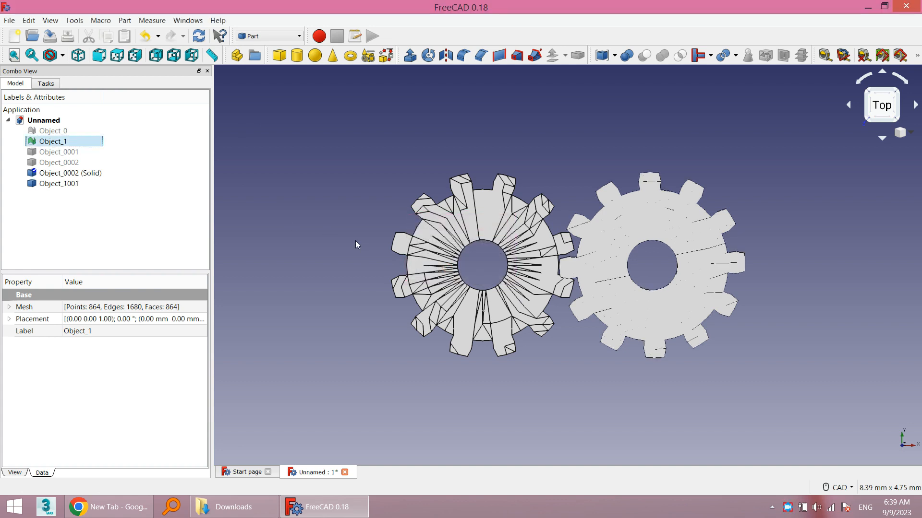
{"action": "right_click", "coordinate": [67, 142]}
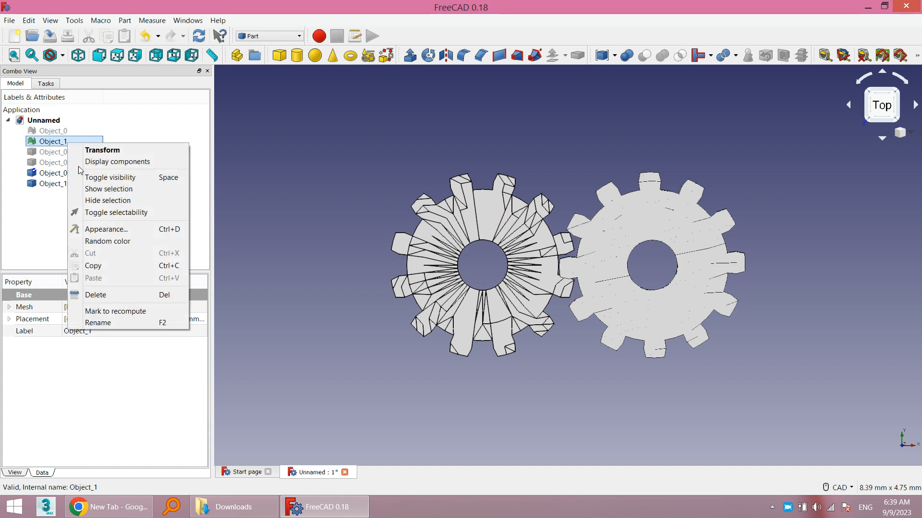
{"action": "left_click", "coordinate": [96, 200]}
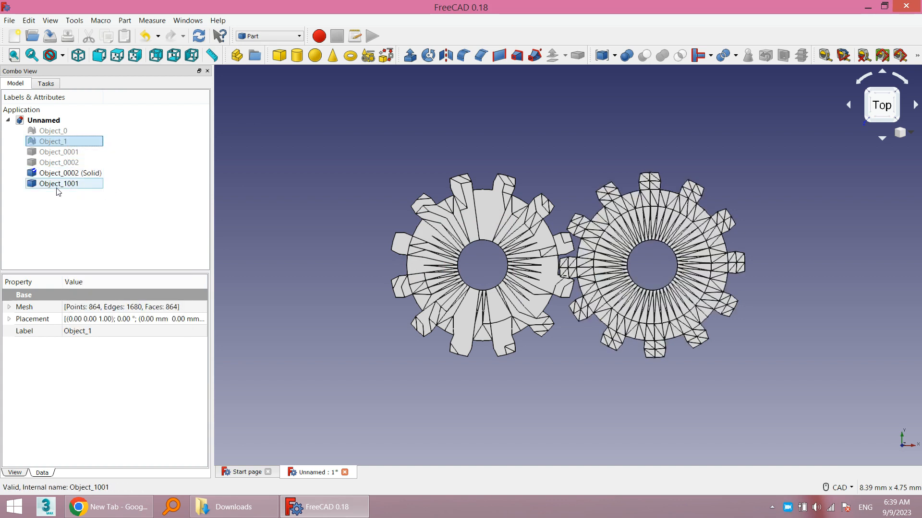
Refine the second gear's sewn shape, Object_1001.
{"action": "left_click", "coordinate": [62, 186]}
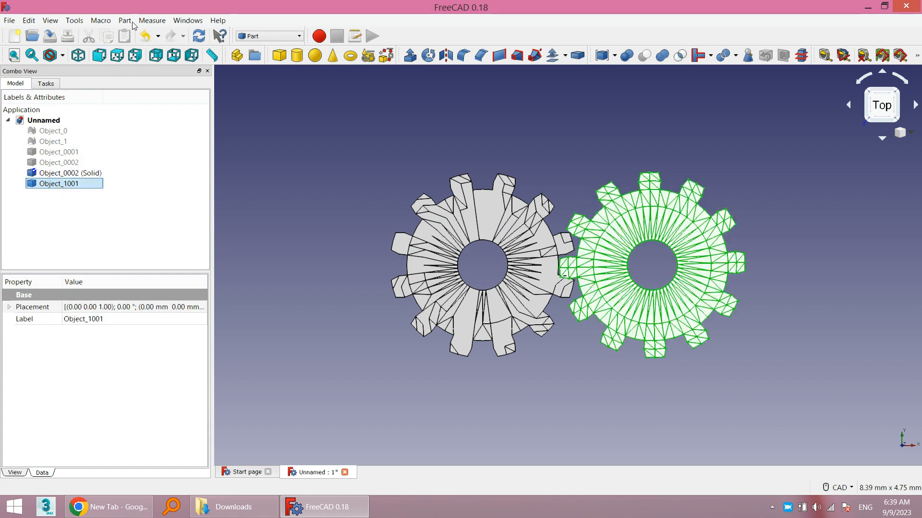
{"action": "left_click", "coordinate": [130, 21]}
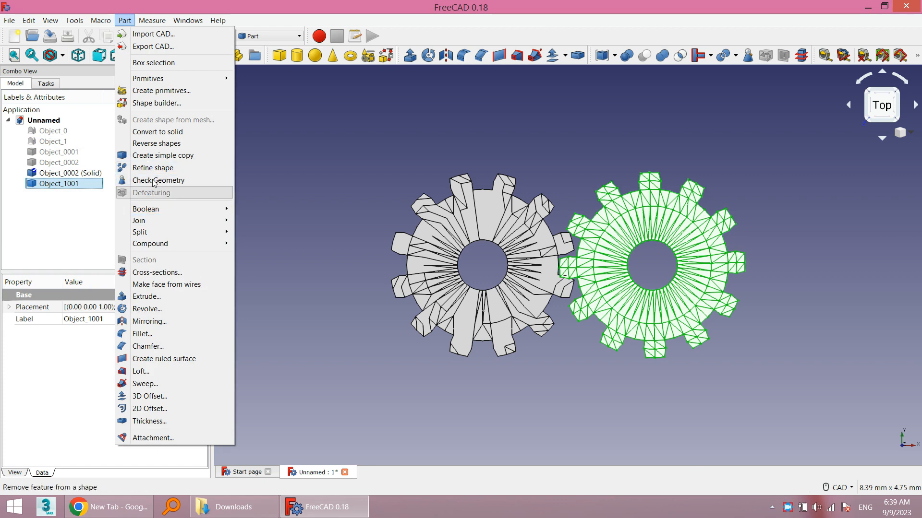
{"action": "left_click", "coordinate": [172, 168]}
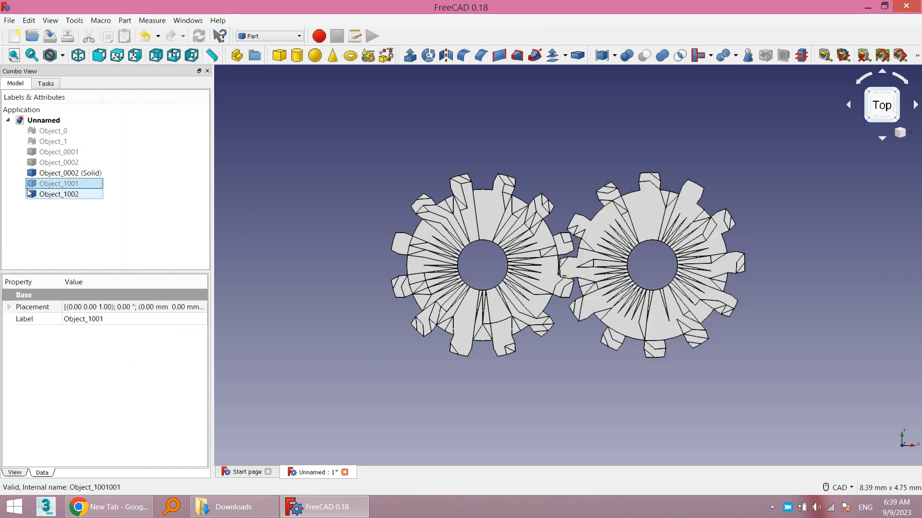
Convert the second gear's refined shape Object_1002 to a solid, and hide the non-solid Object_1002.
{"action": "left_click", "coordinate": [67, 194]}
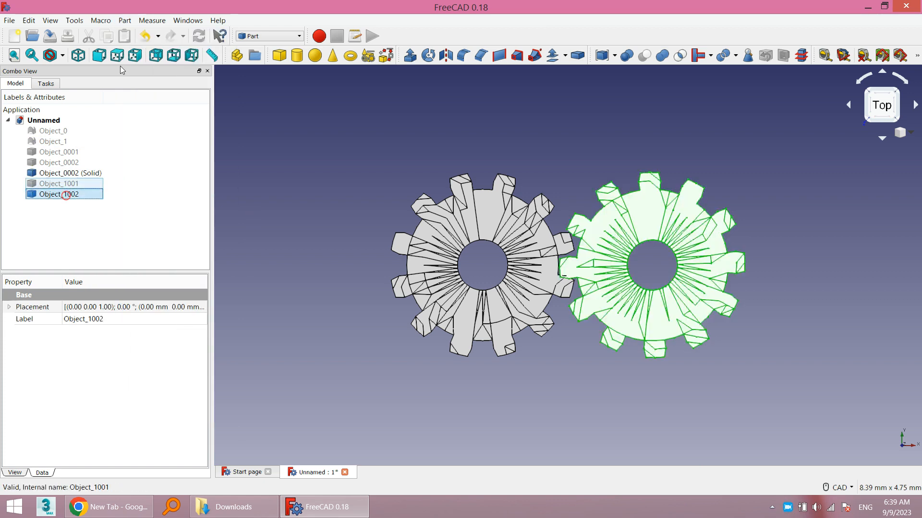
{"action": "left_click", "coordinate": [122, 20]}
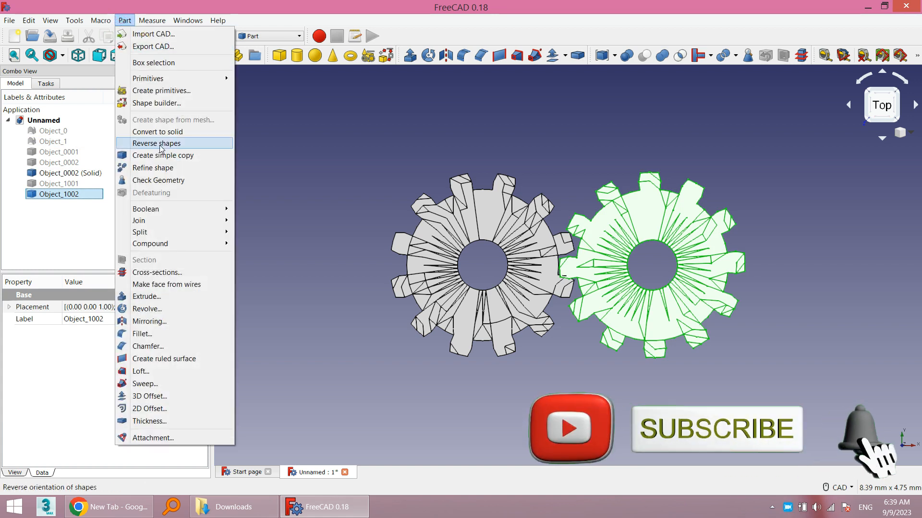
{"action": "left_click", "coordinate": [172, 133]}
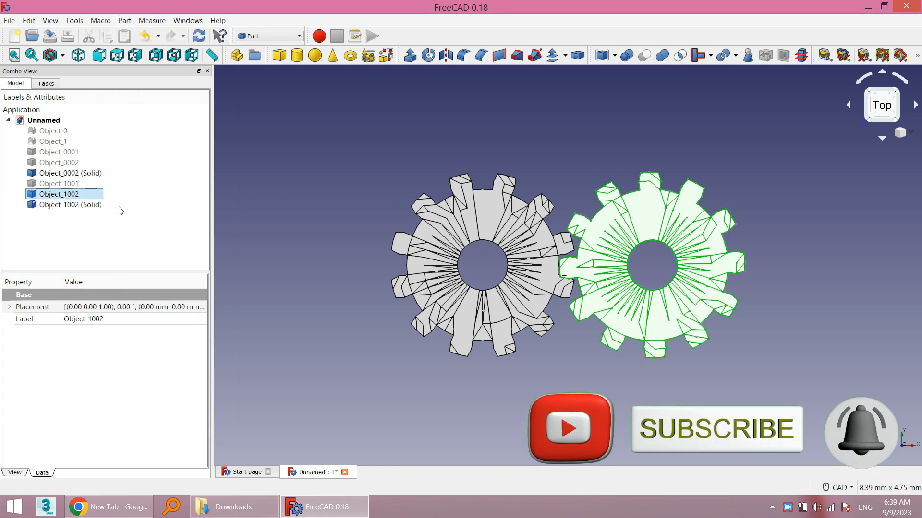
{"action": "right_click", "coordinate": [77, 199]}
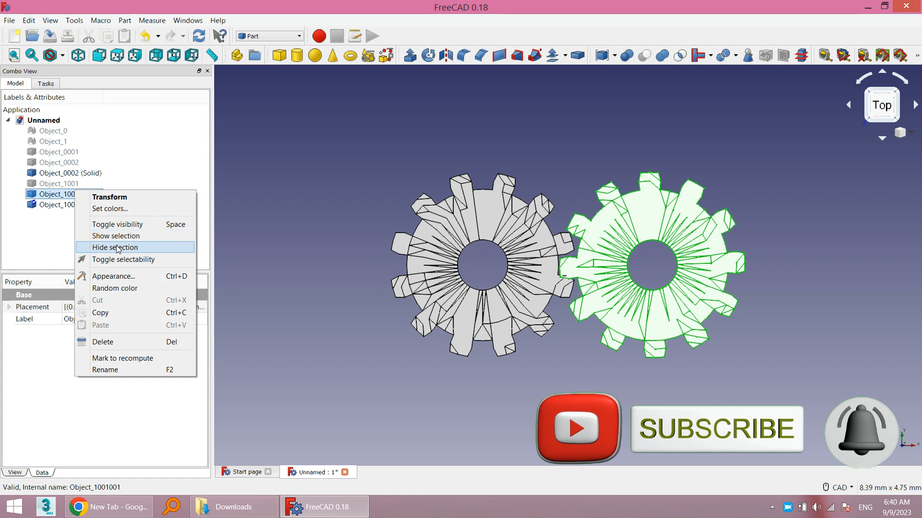
{"action": "left_click", "coordinate": [116, 245]}
Export both gear solids, Object_0002 (Solid) and Object_1002 (Solid), to Downloads as an Autodesk DXF 2D file named file44.
{"action": "left_click", "coordinate": [88, 205]}
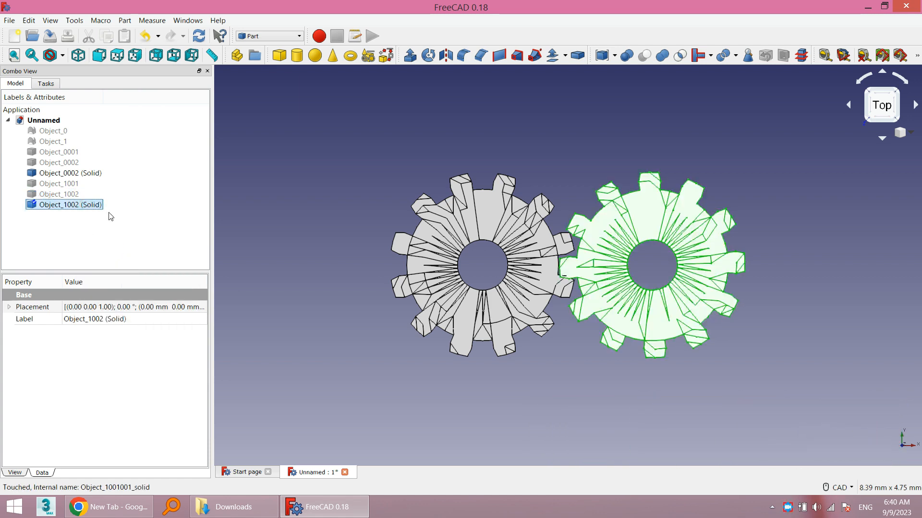
{"action": "left_click", "coordinate": [71, 173], "text": "ctrl"}
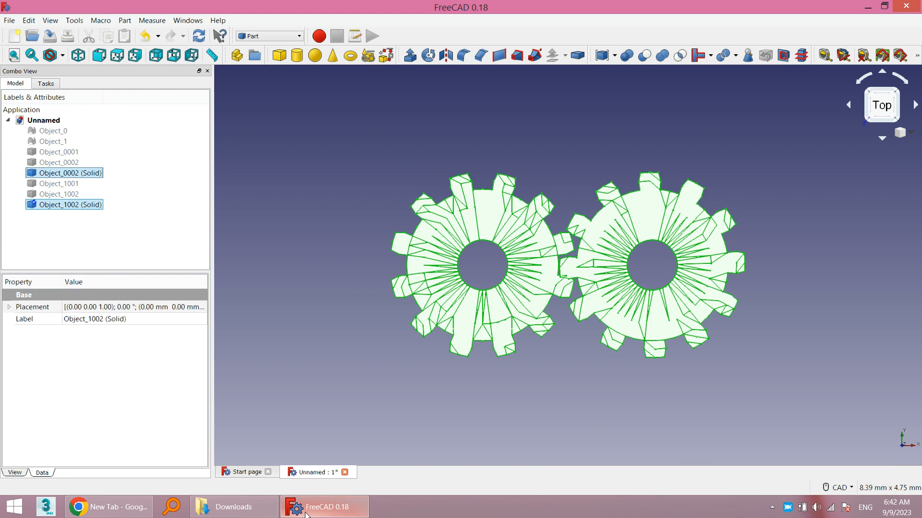
{"action": "left_click", "coordinate": [9, 20]}
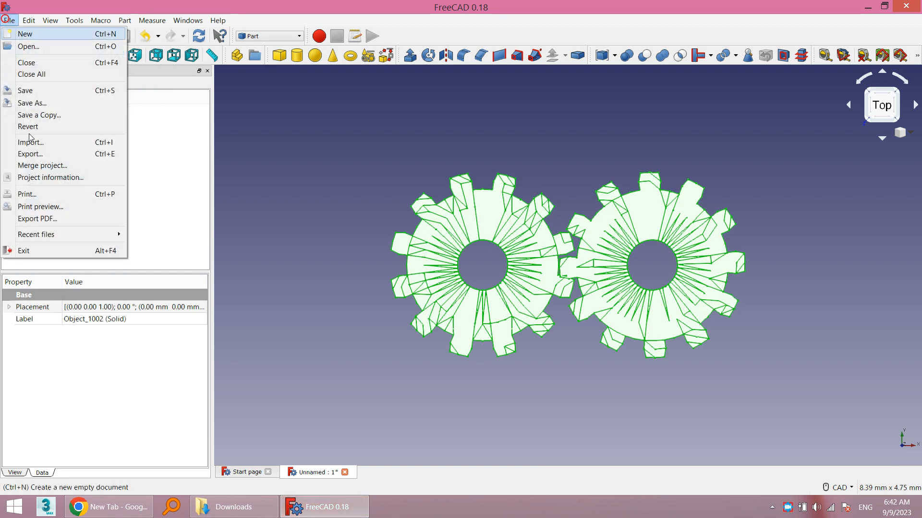
{"action": "left_click", "coordinate": [56, 154]}
{"action": "left_click", "coordinate": [168, 254]}
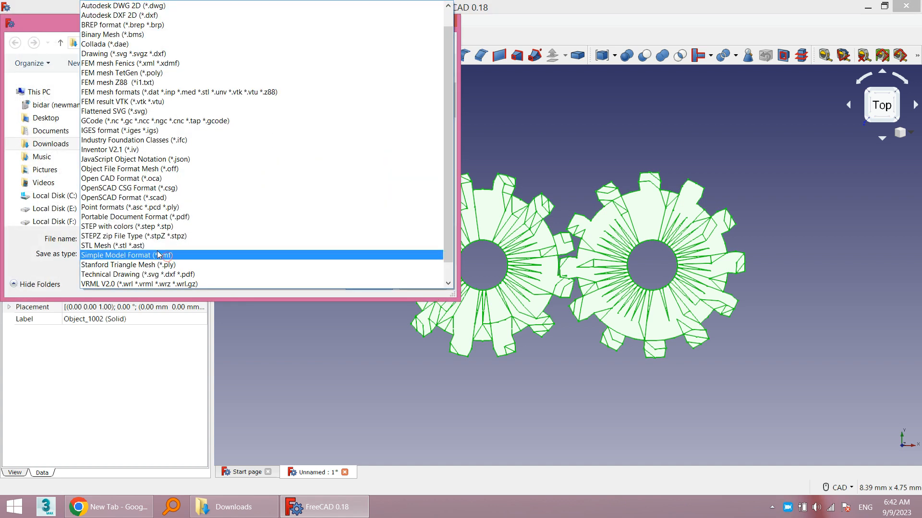
{"action": "scroll", "coordinate": [174, 153], "scroll_direction": "up", "scroll_amount": 1}
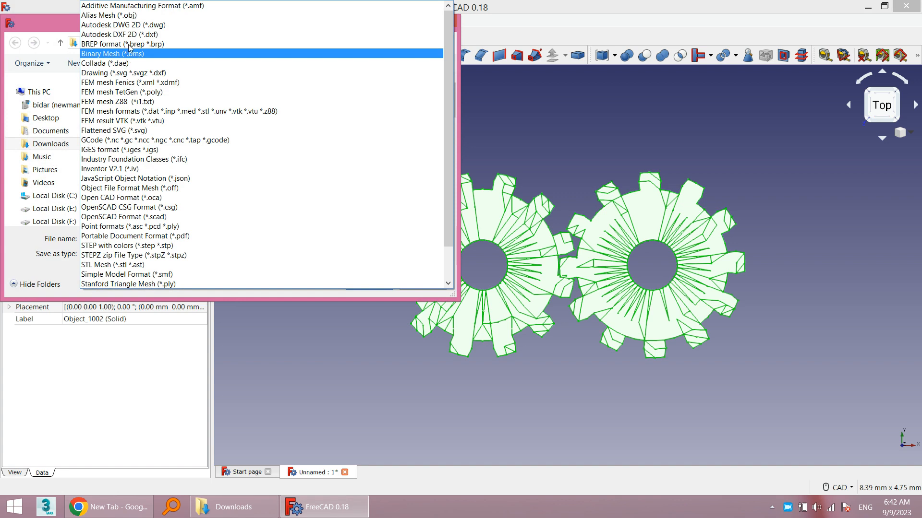
{"action": "left_click", "coordinate": [169, 34]}
{"action": "left_click", "coordinate": [150, 237]}
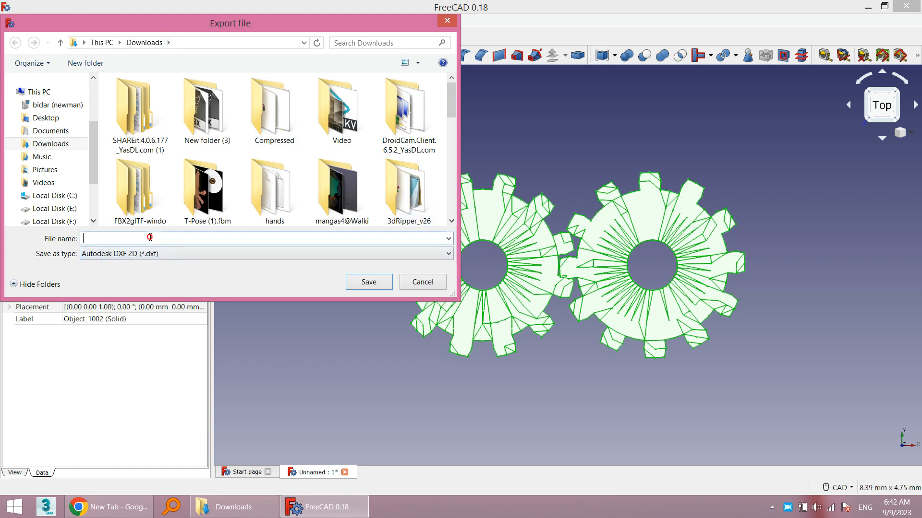
{"action": "type", "text": "file44"}
{"action": "left_click", "coordinate": [370, 279]}
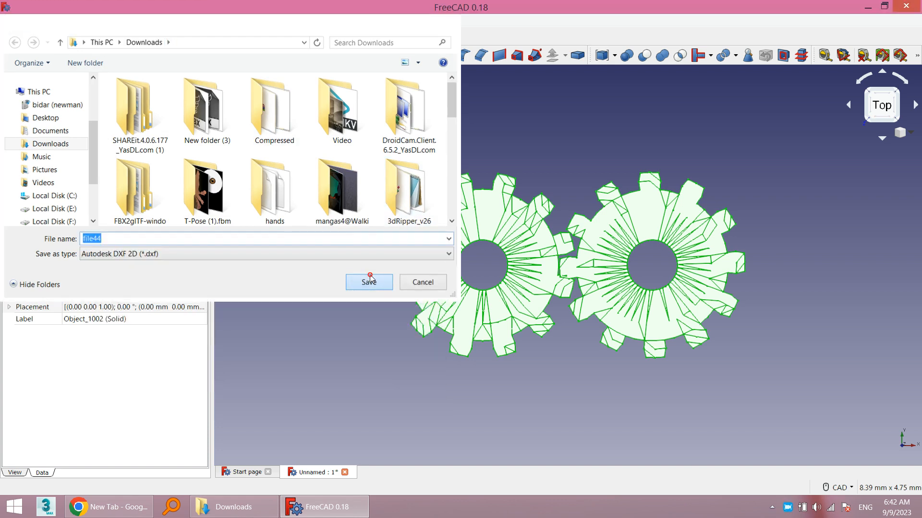
Switch to the Downloads folder in File Explorer, refresh its listing, and check the file type in file44.dxf's properties.
{"action": "left_click", "coordinate": [249, 514]}
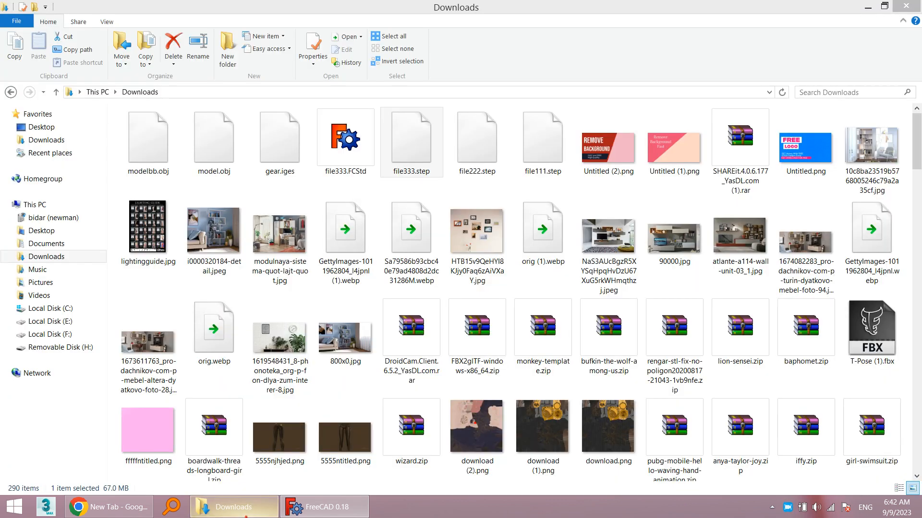
{"action": "left_click", "coordinate": [9, 92]}
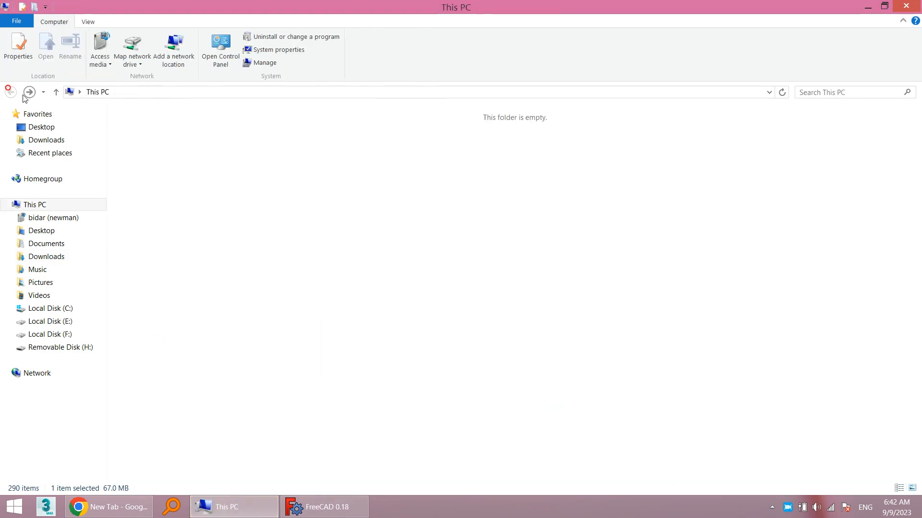
{"action": "left_click", "coordinate": [97, 139]}
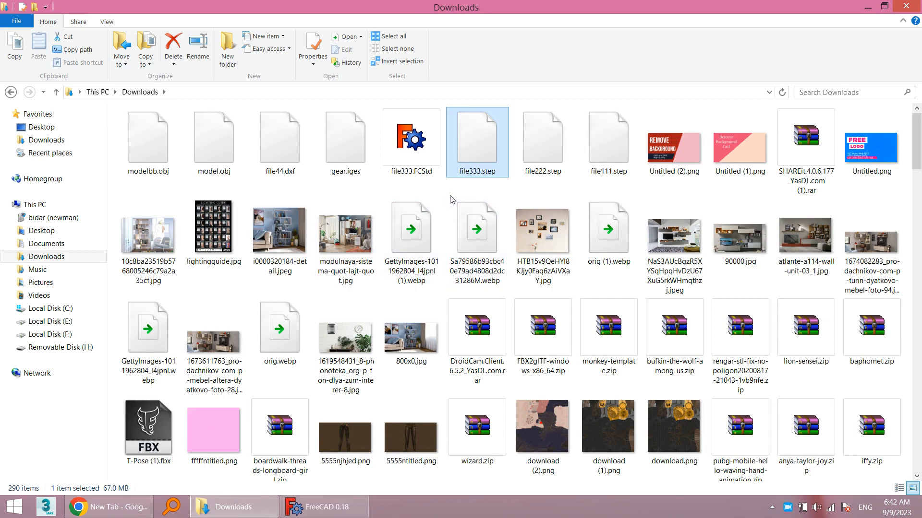
{"action": "left_click", "coordinate": [268, 145]}
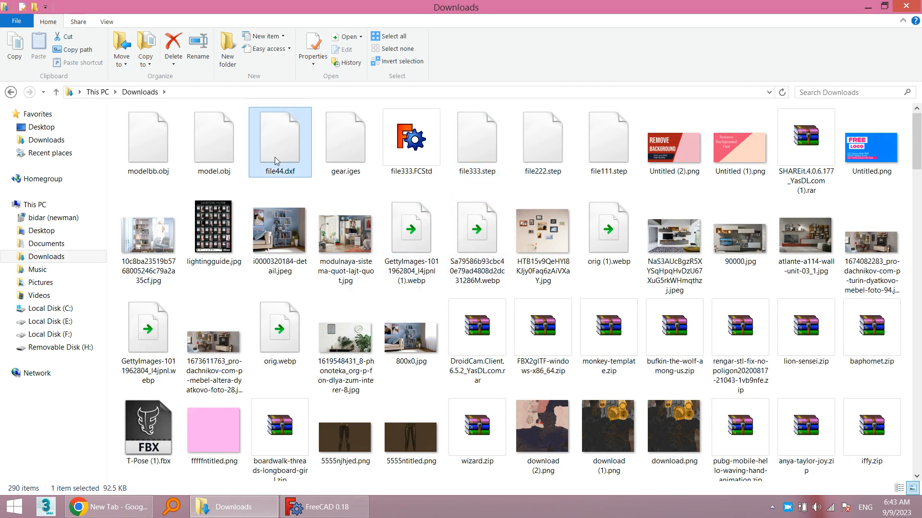
{"action": "right_click", "coordinate": [277, 153]}
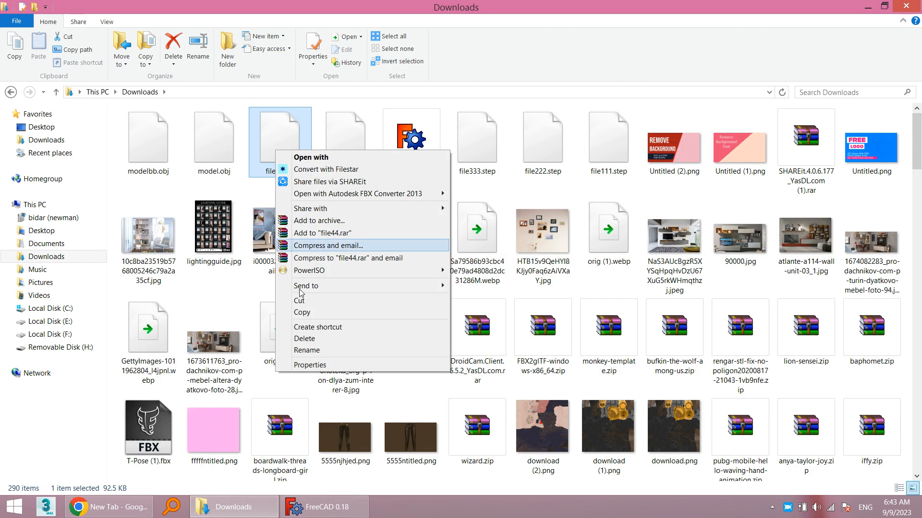
{"action": "left_click", "coordinate": [296, 365]}
{"action": "left_click_drag", "start_coordinate": [315, 227], "coordinate": [315, 227]}
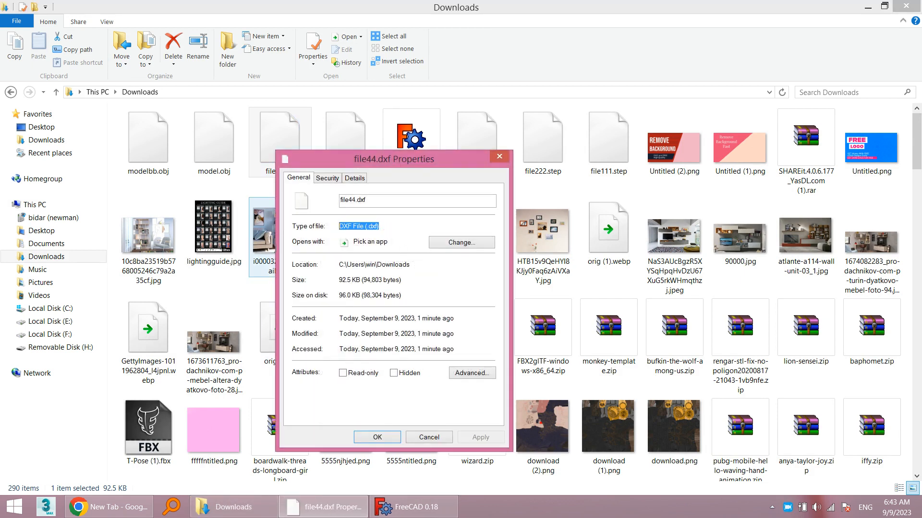
{"action": "left_click", "coordinate": [425, 437]}
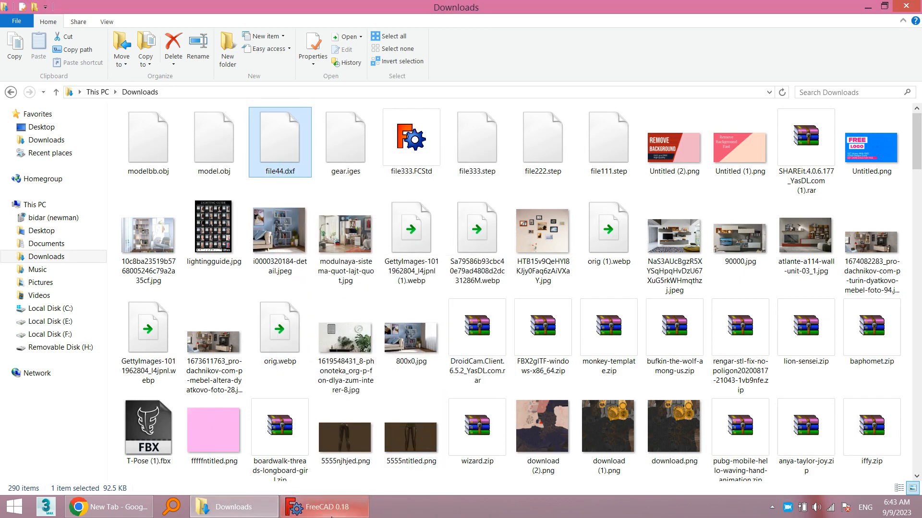
Switch back to FreeCAD and export the two selected gear solids to Downloads as a VRML V2.0 file named file55.
{"action": "left_click", "coordinate": [329, 507]}
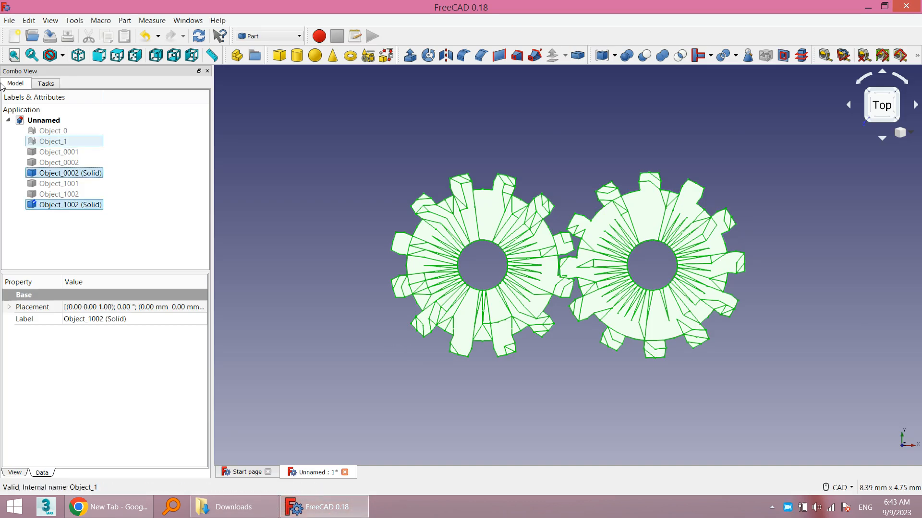
{"action": "left_click", "coordinate": [9, 21]}
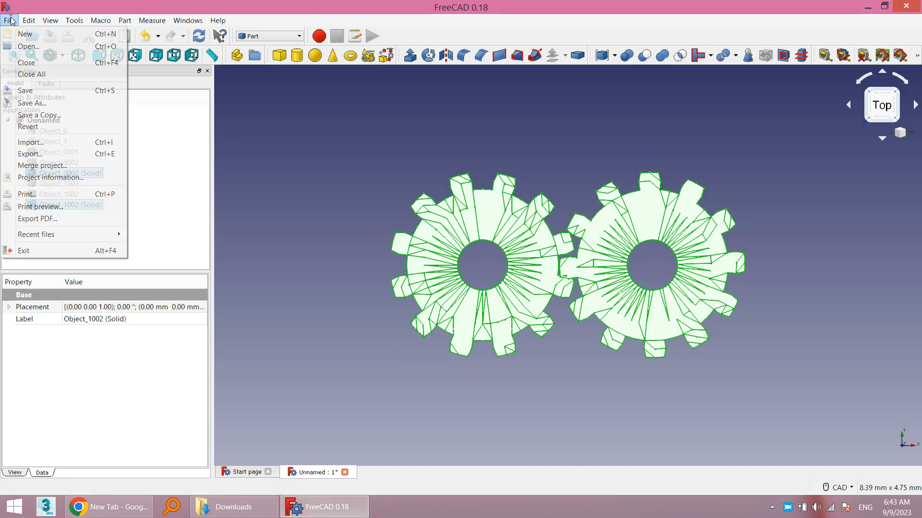
{"action": "left_click", "coordinate": [54, 156]}
{"action": "left_click", "coordinate": [229, 254]}
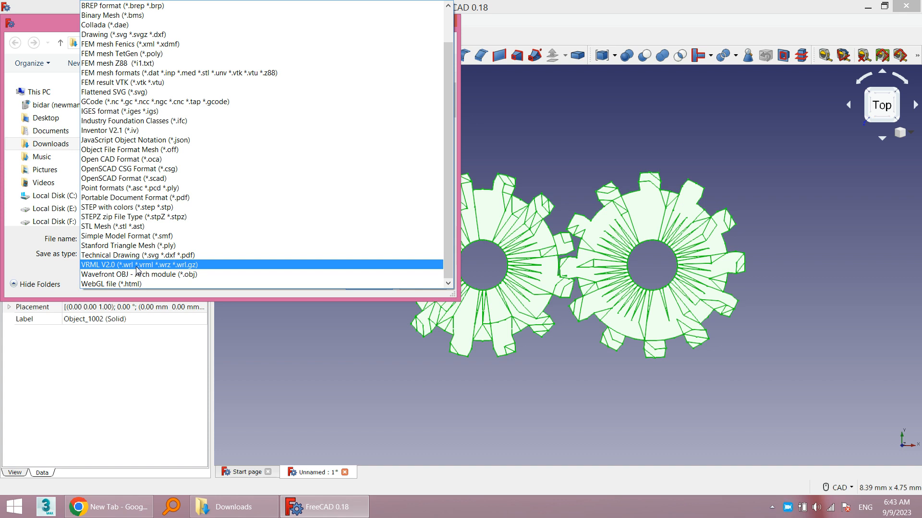
{"action": "left_click", "coordinate": [137, 266]}
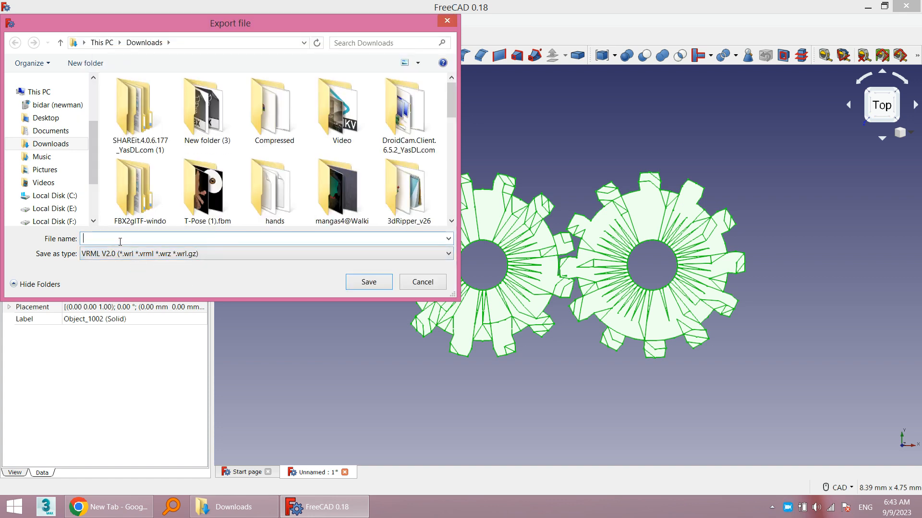
{"action": "type", "text": "fil"}
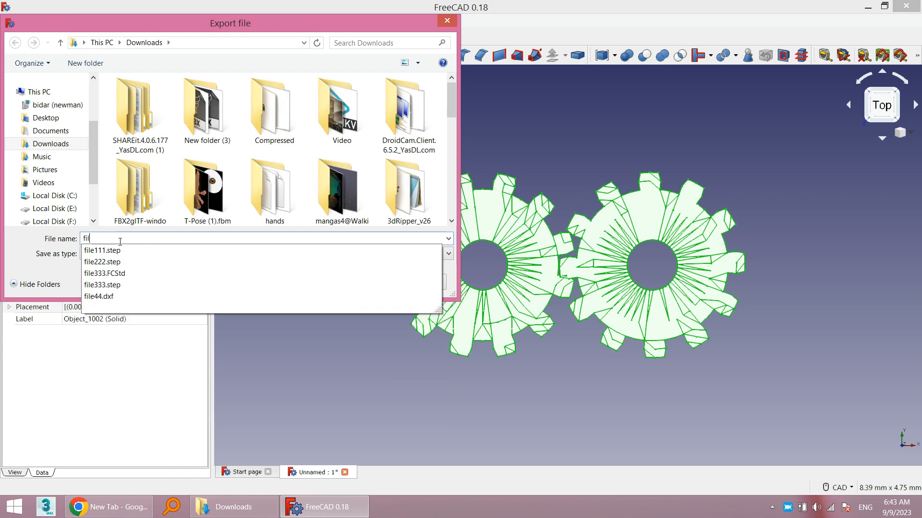
{"action": "type", "text": "e55"}
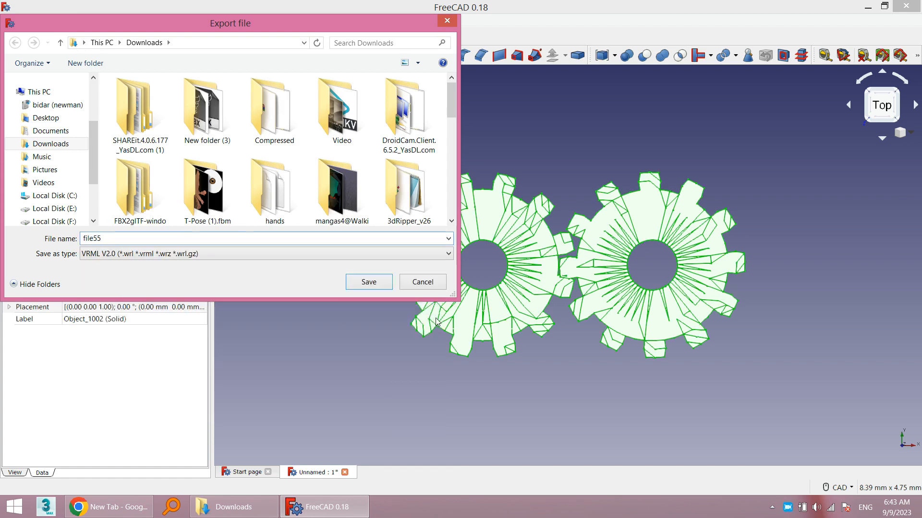
{"action": "left_click", "coordinate": [367, 283]}
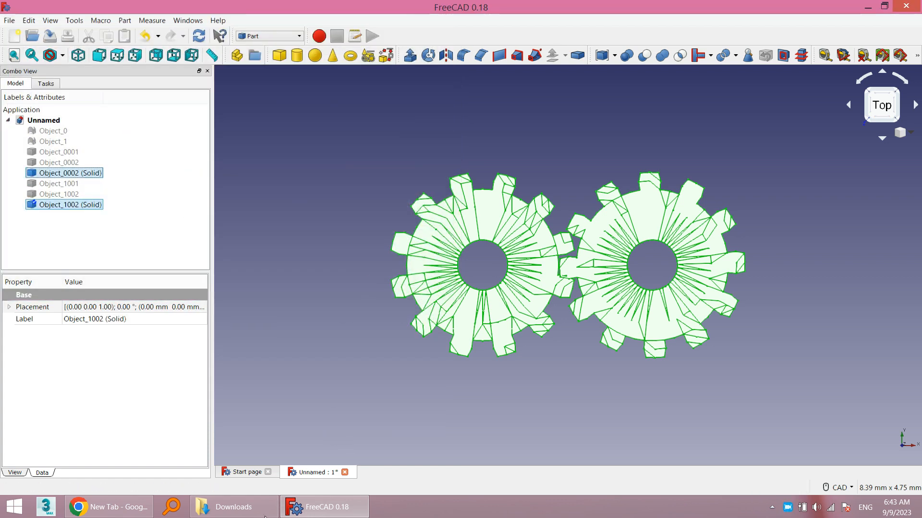
Switch to the Downloads folder in File Explorer, refresh its listing, and examine the properties of file55.wrl.
{"action": "left_click", "coordinate": [264, 516]}
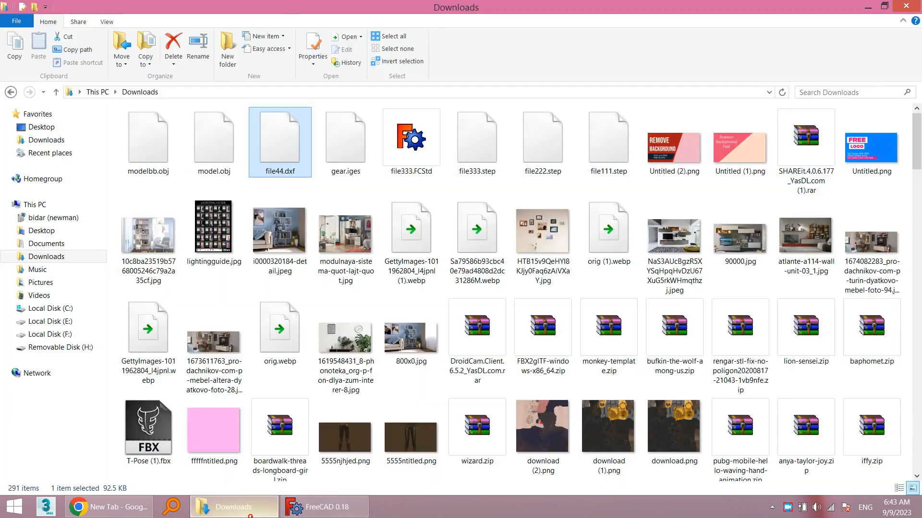
{"action": "left_click", "coordinate": [11, 92]}
{"action": "left_click", "coordinate": [29, 92]}
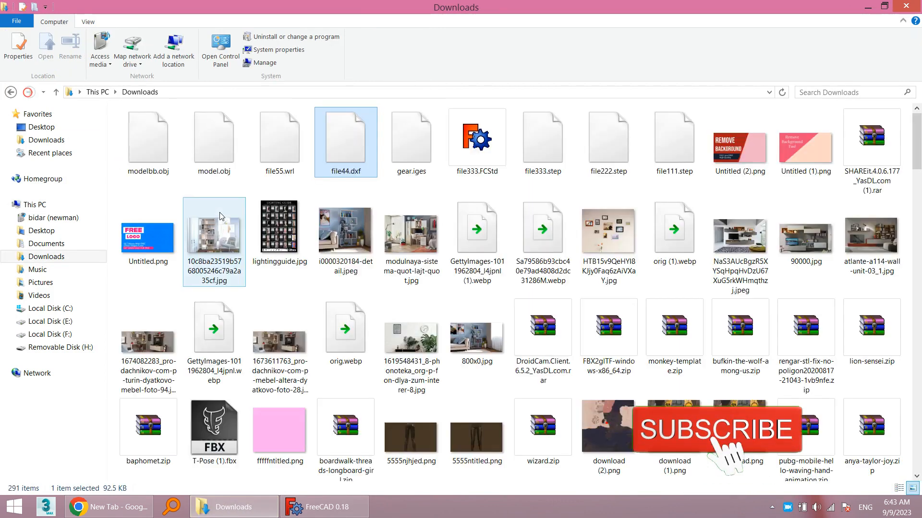
{"action": "double_click", "coordinate": [276, 170]}
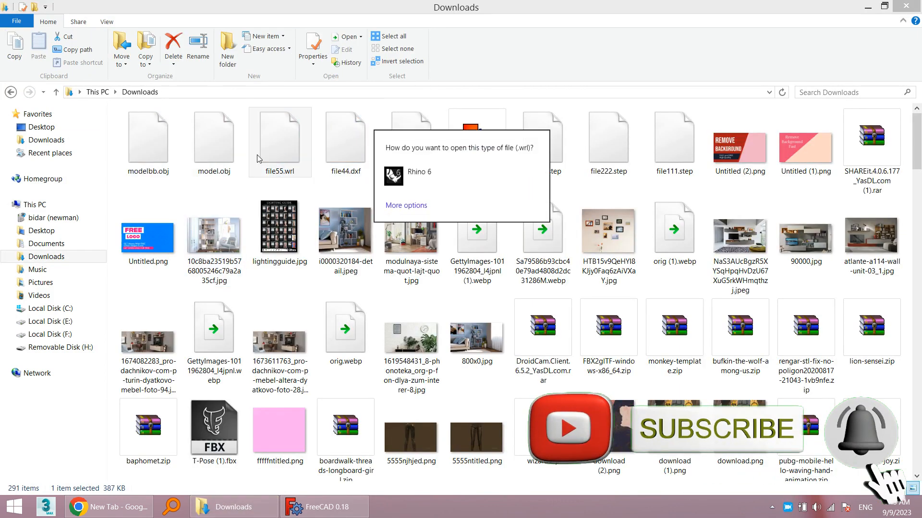
{"action": "left_click", "coordinate": [258, 157]}
{"action": "right_click", "coordinate": [287, 163]}
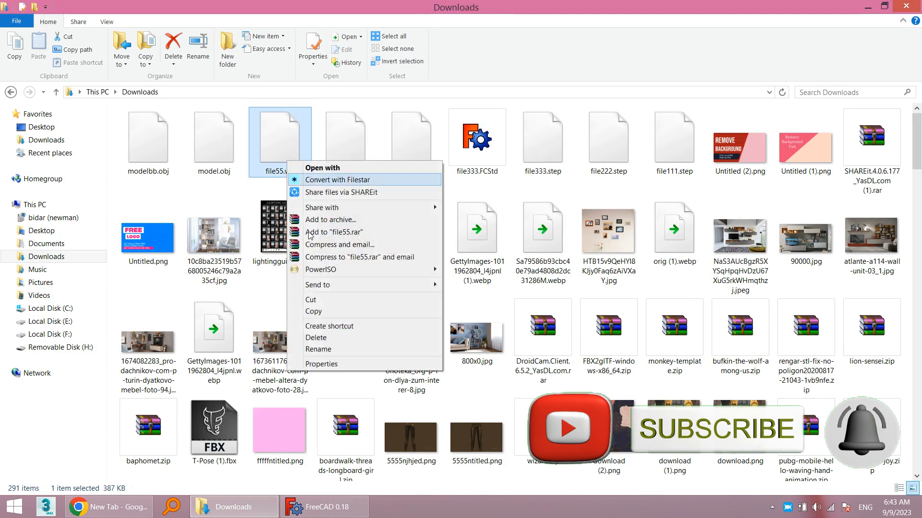
{"action": "left_click", "coordinate": [321, 364]}
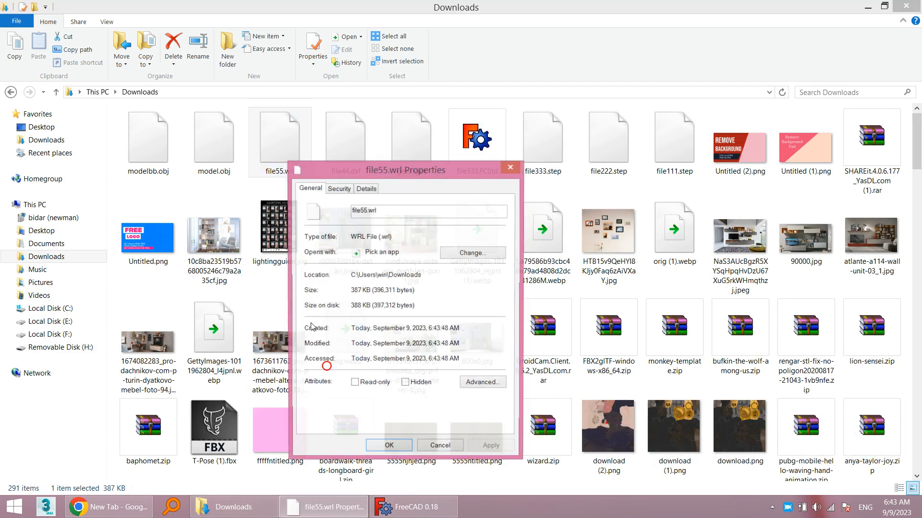